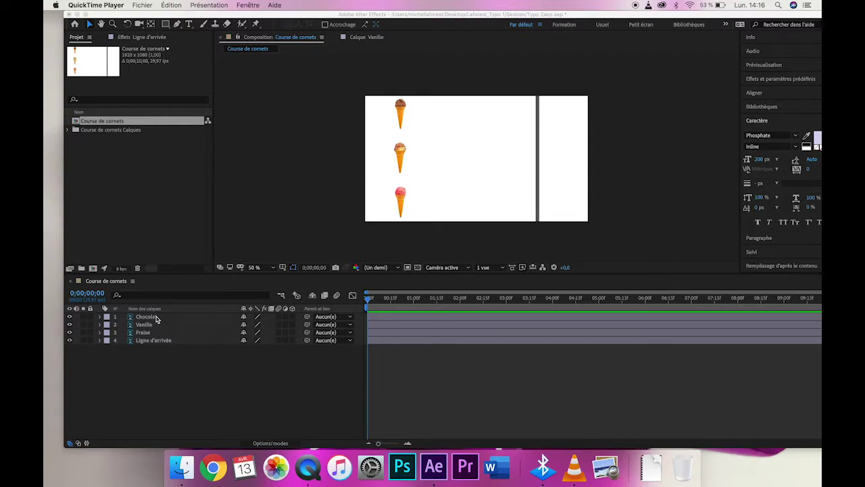
- Reveal the Chocolat layer's transform properties and start its Position animation with a keyframe at 0;00;00;00
{"action": "left_click", "coordinate": [102, 318]}
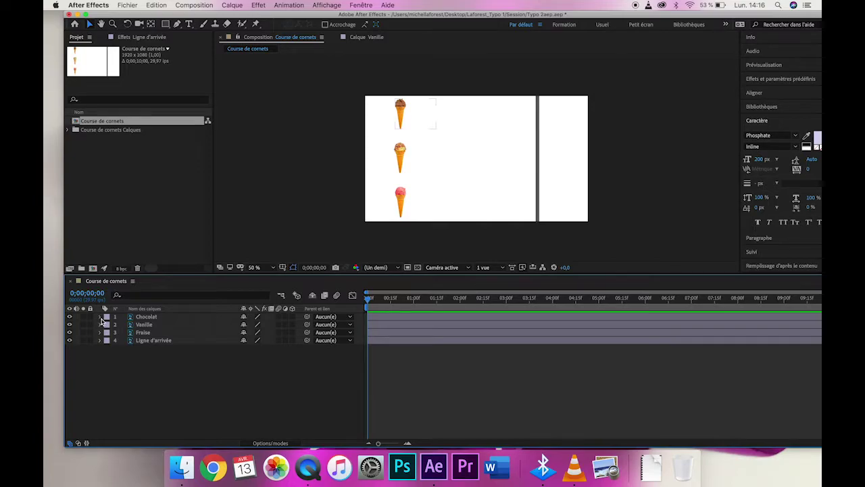
{"action": "left_click", "coordinate": [100, 317]}
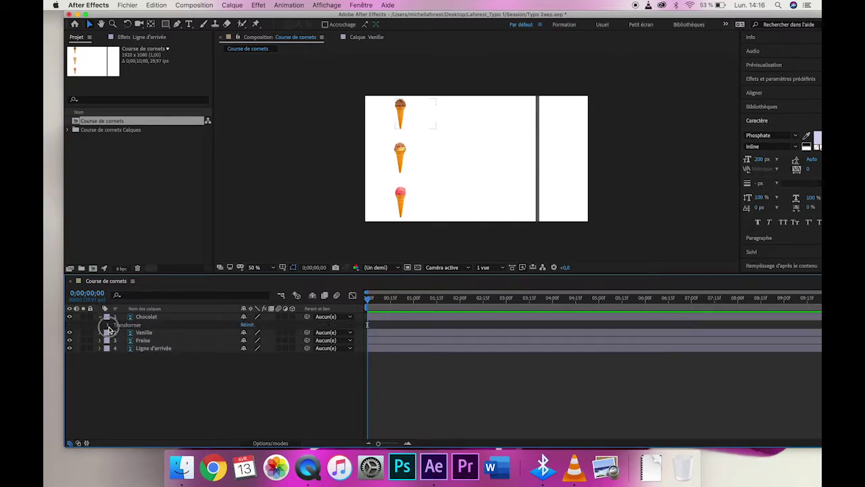
{"action": "left_click", "coordinate": [108, 326]}
{"action": "left_click", "coordinate": [124, 341]}
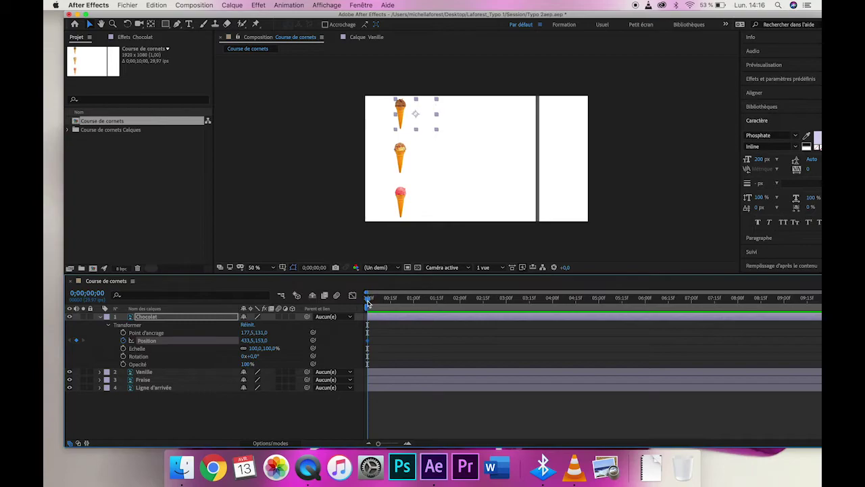
- At 0;00;03;00, move the chocolate cone horizontally just past the finish line, to about 1677.5, 153
{"action": "left_click_drag", "start_coordinate": [368, 302], "coordinate": [506, 309]}
{"action": "left_click_drag", "start_coordinate": [408, 120], "coordinate": [550, 115]}
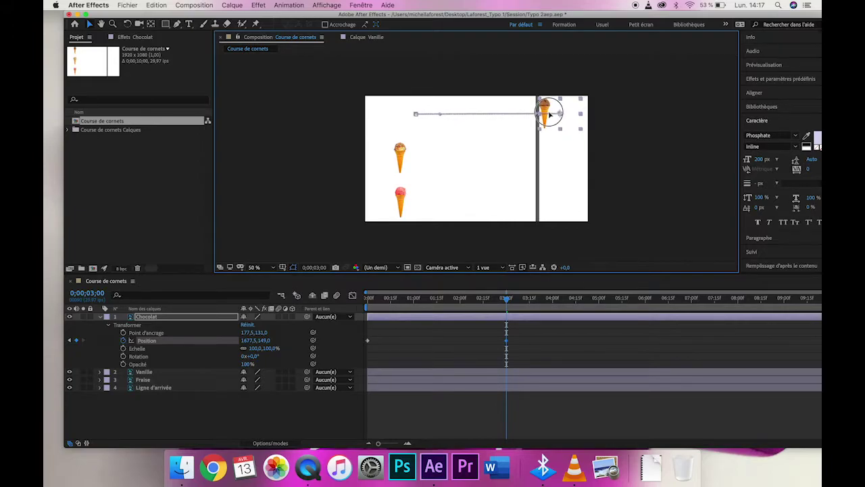
{"action": "left_click_drag", "start_coordinate": [550, 115], "coordinate": [550, 115]}
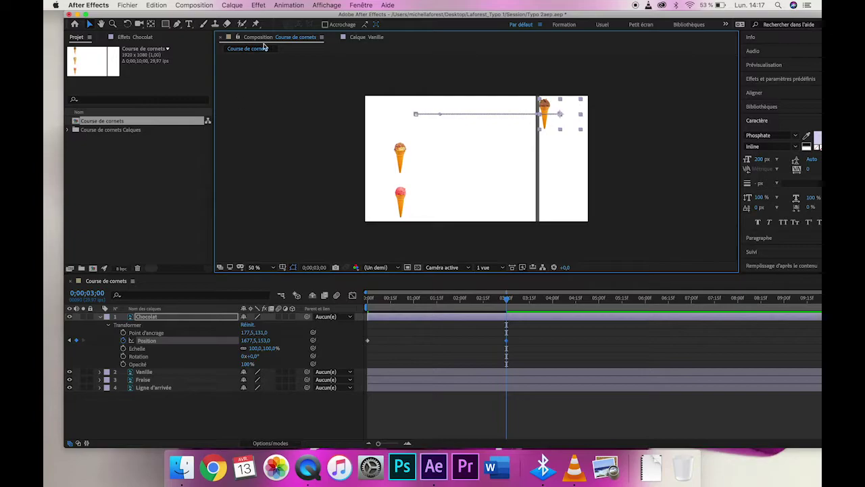
- Shorten the work area to end at about 4 seconds and preview the chocolate cone's movement
{"action": "left_click_drag", "start_coordinate": [278, 17], "coordinate": [257, 9]}
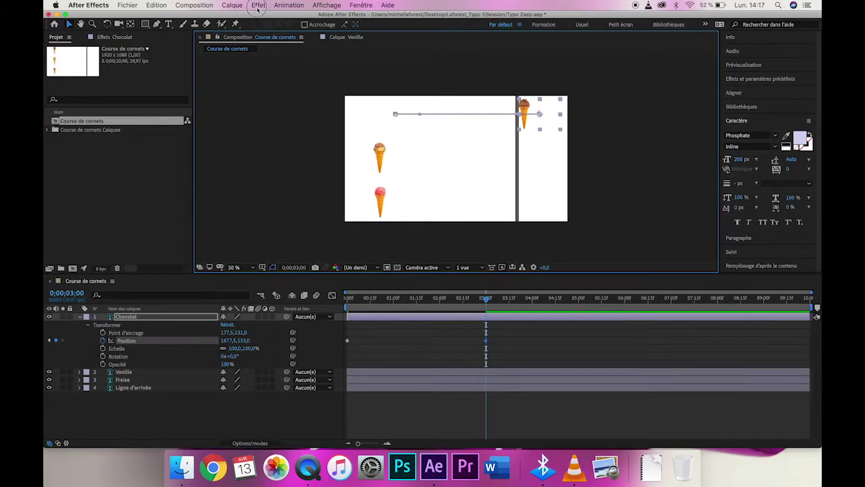
{"action": "left_click_drag", "start_coordinate": [812, 307], "coordinate": [531, 308]}
{"action": "key", "text": "space"}
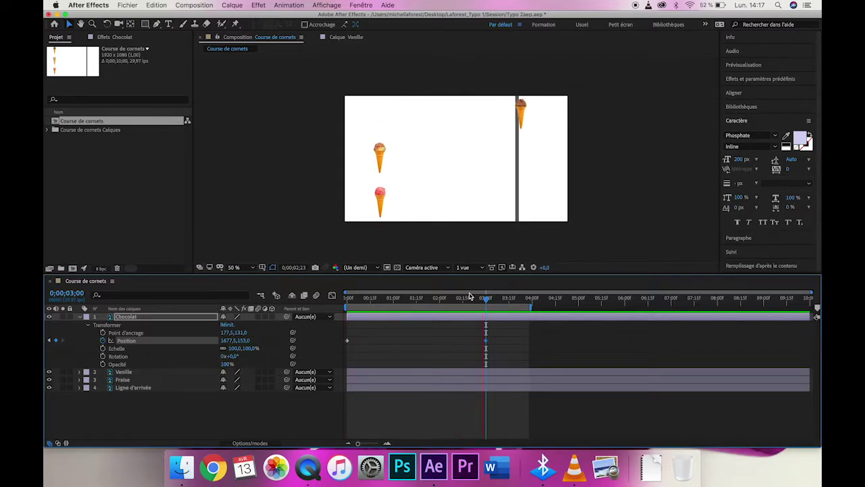
{"action": "key", "text": "space"}
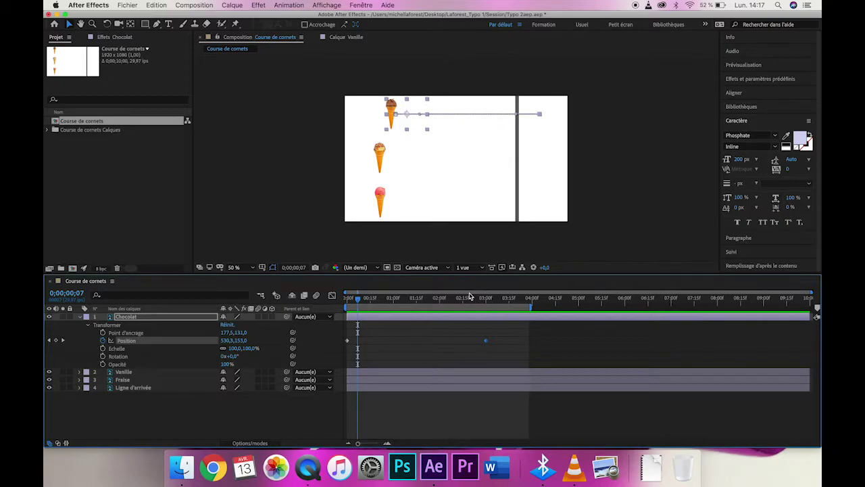
- Collapse the Chocolat layer and set a Position keyframe on the Vanille layer at 0;00;00;00
{"action": "left_click", "coordinate": [79, 317]}
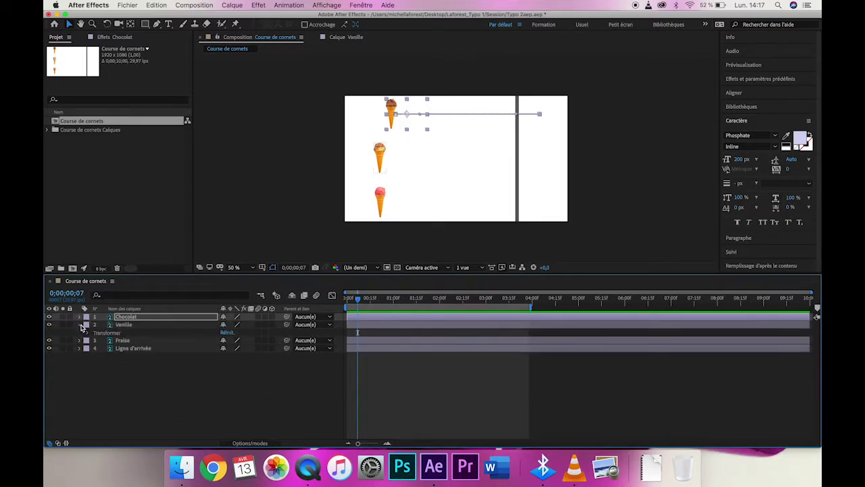
{"action": "left_click", "coordinate": [80, 326]}
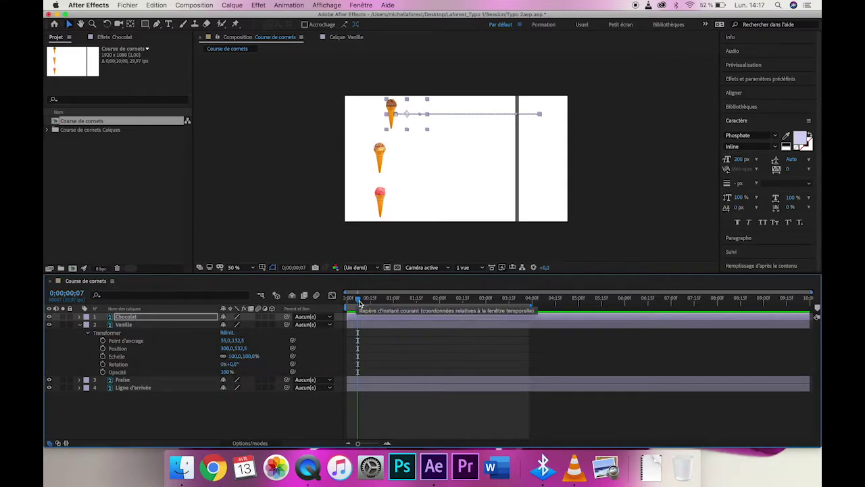
{"action": "left_click_drag", "start_coordinate": [359, 300], "coordinate": [345, 301]}
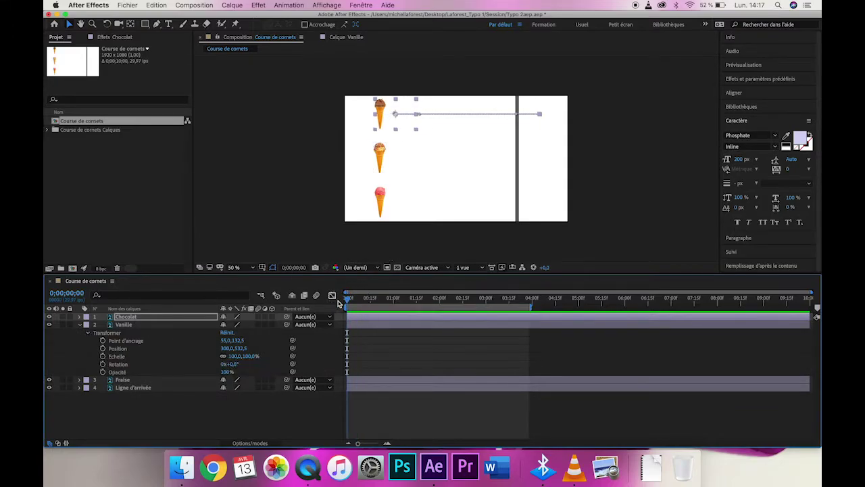
{"action": "left_click", "coordinate": [103, 348]}
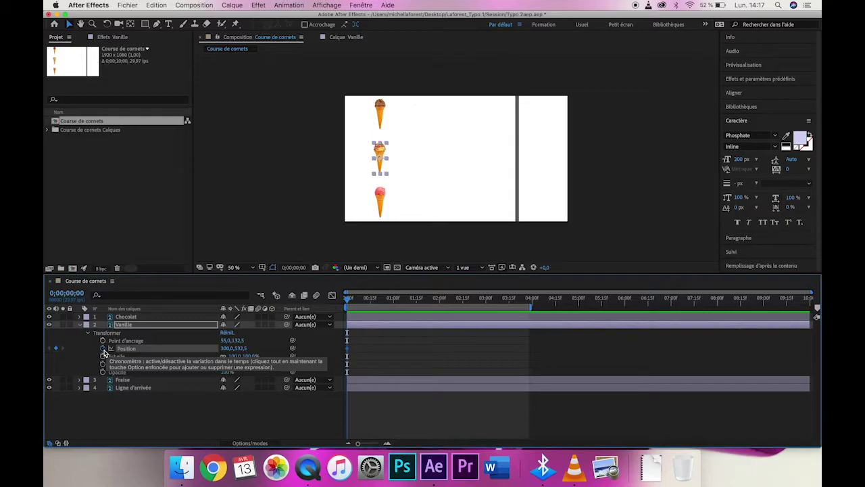
- At 0;00;03;00, move the vanilla cone horizontally just past the finish line, to about 1556, 532.5
{"action": "left_click_drag", "start_coordinate": [347, 300], "coordinate": [488, 304]}
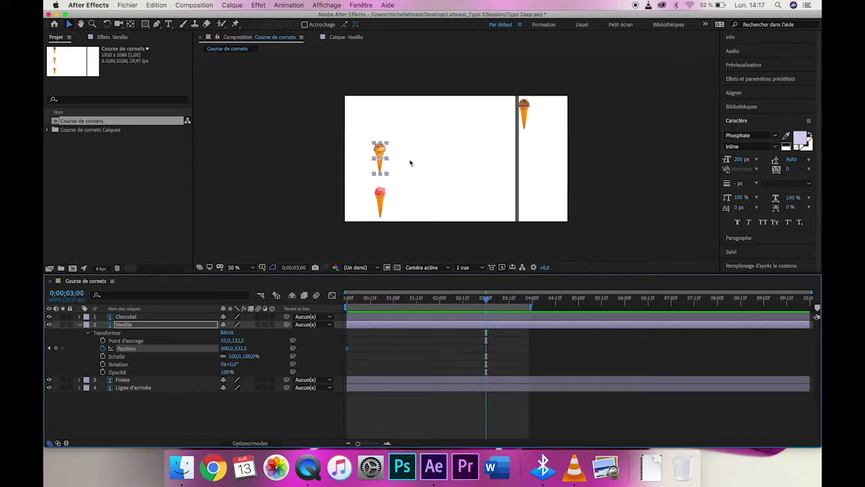
{"action": "right_click", "coordinate": [379, 149]}
{"action": "left_click", "coordinate": [400, 135]}
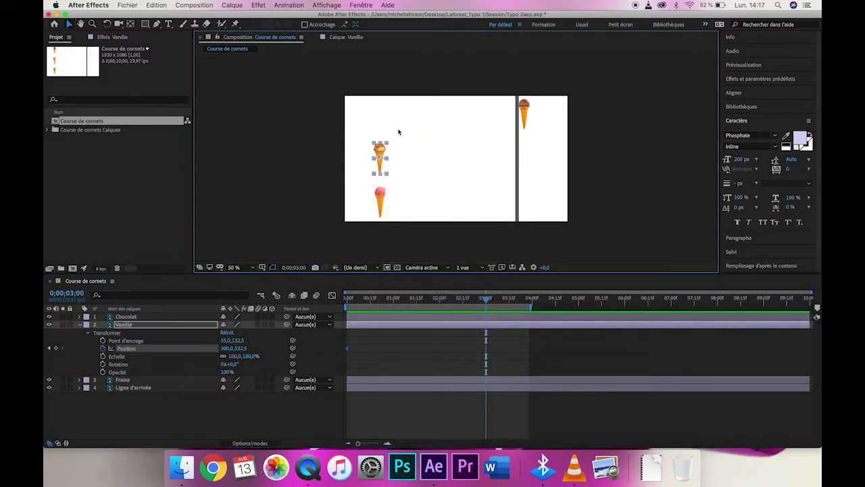
{"action": "left_click_drag", "start_coordinate": [382, 147], "coordinate": [526, 146]}
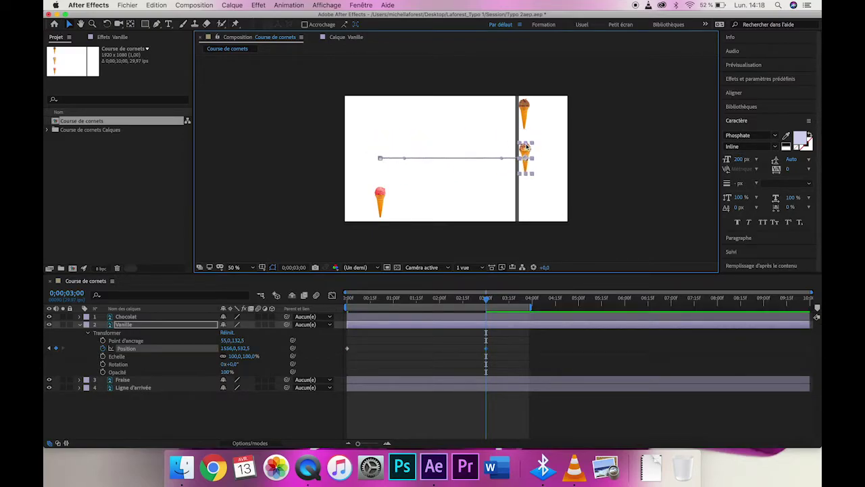
- Preview the chocolate and vanilla cones racing together
{"action": "left_click", "coordinate": [531, 203]}
{"action": "key", "text": "space"}
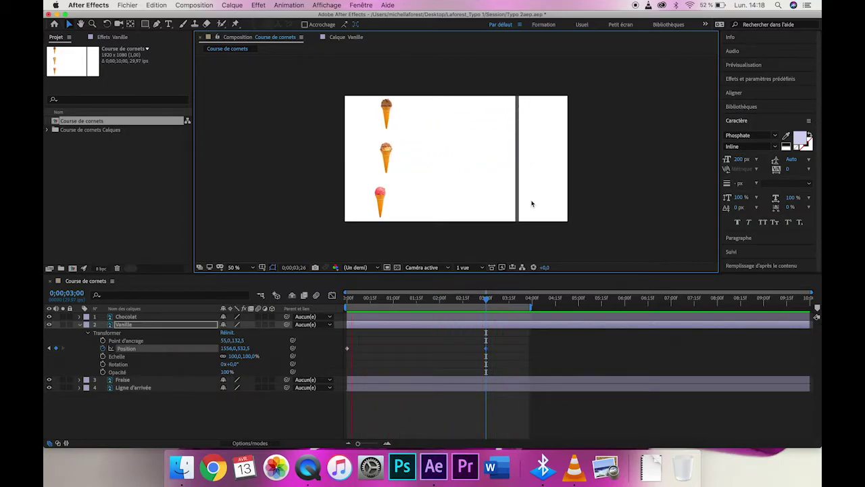
{"action": "key", "text": "space"}
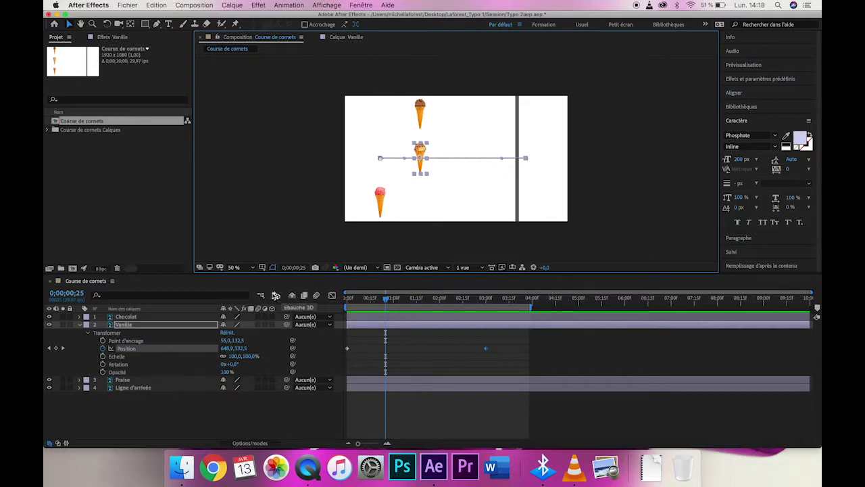
- Examine the Vanille layer's Position curves in the Graph Editor and return to the layer bars
{"action": "left_click", "coordinate": [333, 297]}
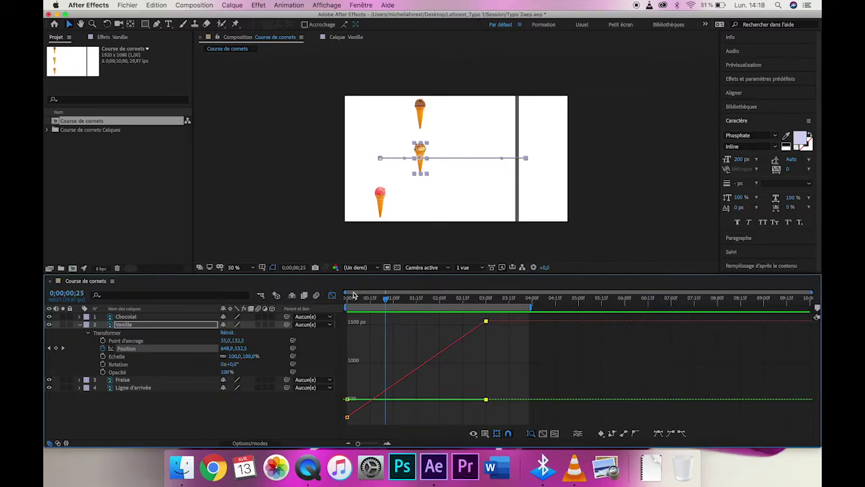
{"action": "left_click", "coordinate": [332, 296]}
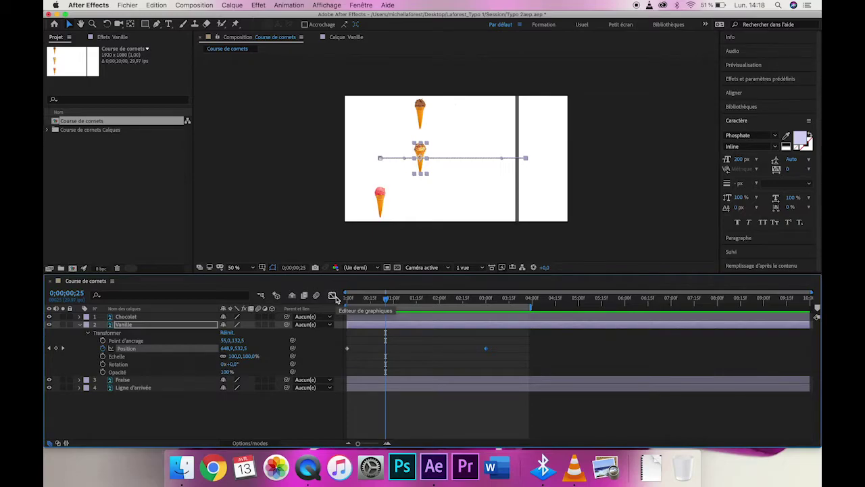
{"action": "left_click", "coordinate": [332, 298]}
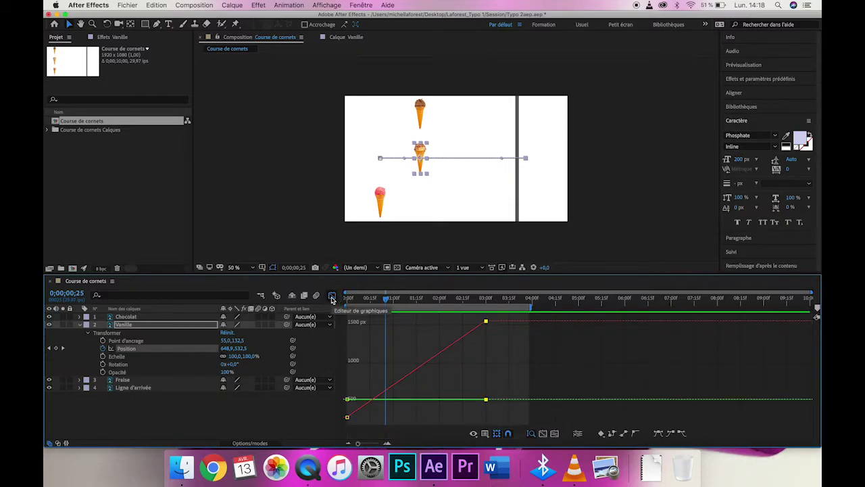
{"action": "left_click", "coordinate": [332, 297]}
- Separate the Vanille layer's Position dimensions and remove the animation from Y Position
{"action": "left_click", "coordinate": [225, 349]}
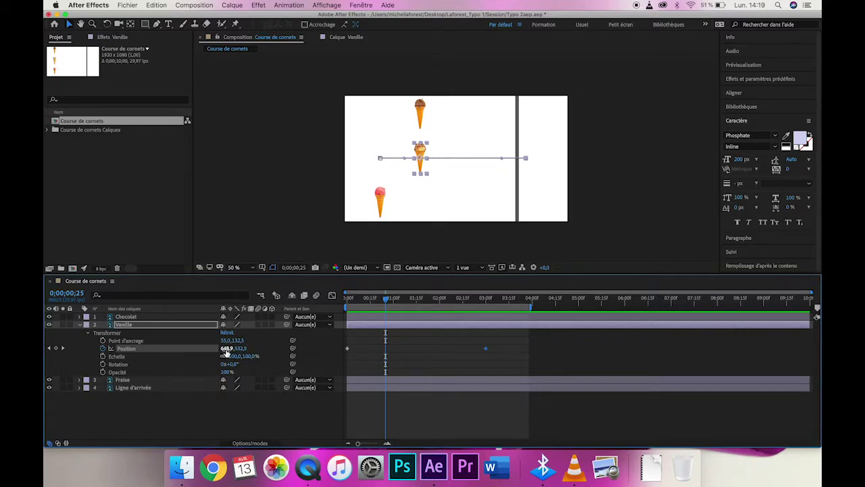
{"action": "right_click", "coordinate": [124, 351]}
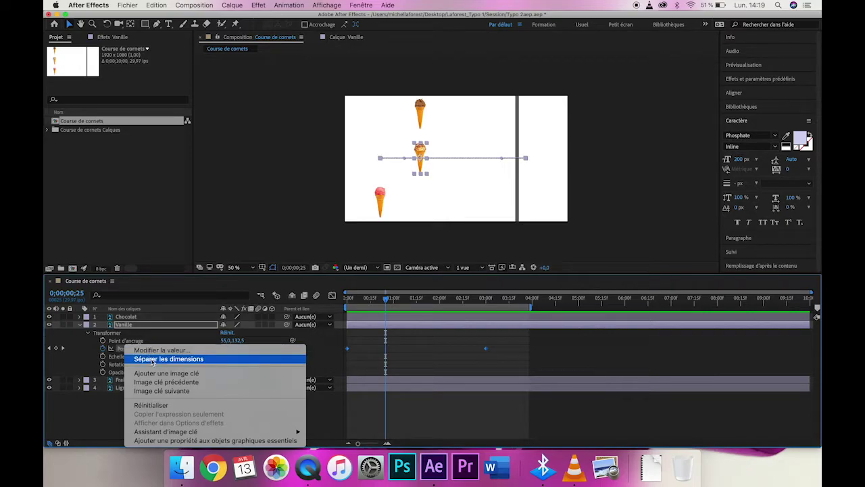
{"action": "left_click", "coordinate": [209, 362]}
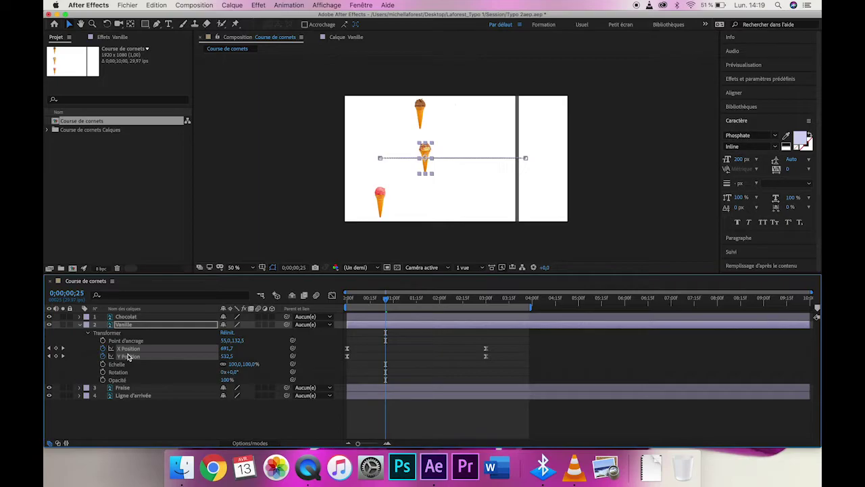
{"action": "left_click", "coordinate": [254, 350]}
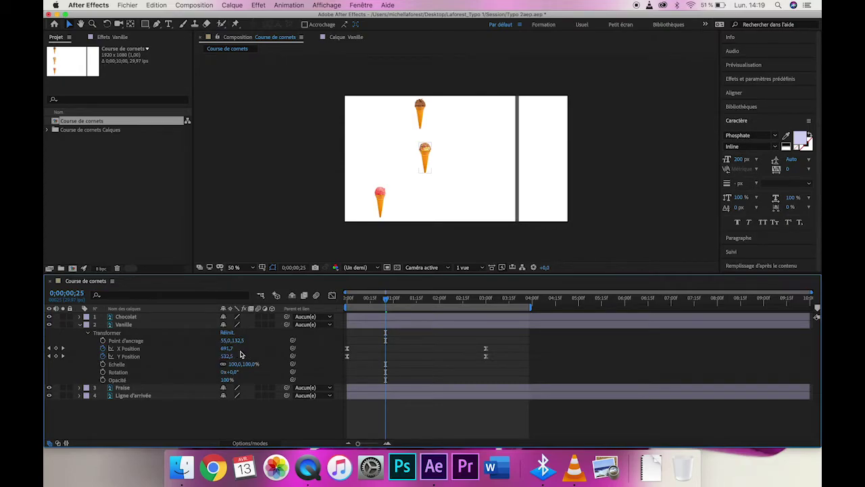
{"action": "left_click", "coordinate": [103, 357]}
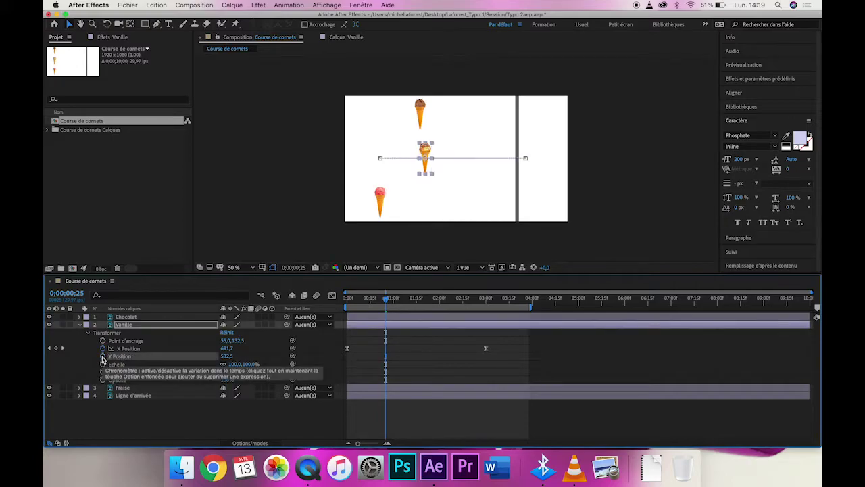
- In the Graph Editor, reshape Vanille's X Position curve with both keyframe handles for a slow start and a fast finish
{"action": "left_click", "coordinate": [136, 349]}
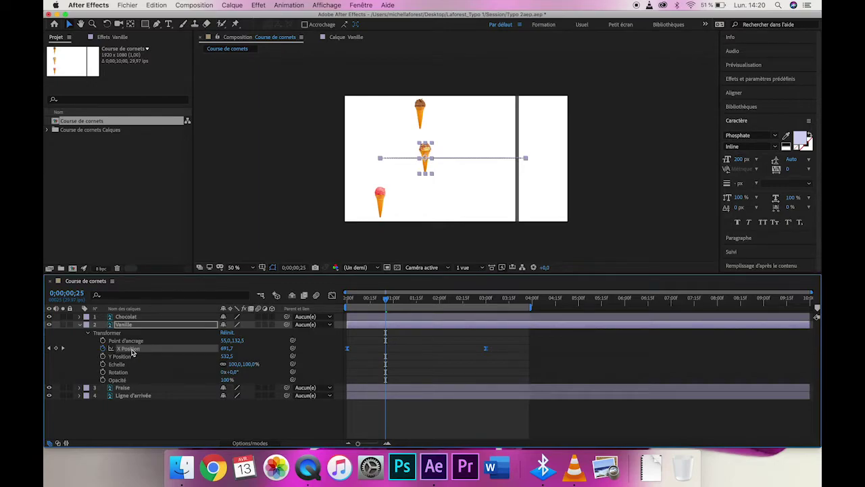
{"action": "left_click", "coordinate": [485, 349]}
{"action": "mouse_move", "coordinate": [347, 353]}
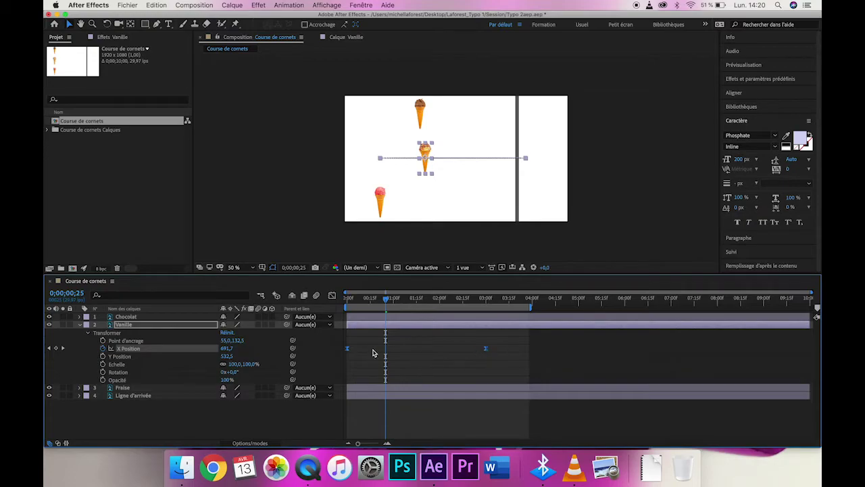
{"action": "left_click", "coordinate": [332, 296]}
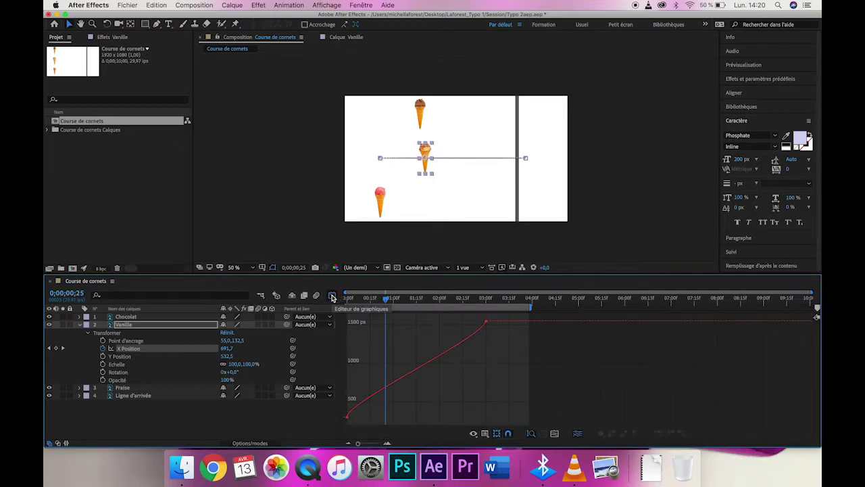
{"action": "left_click", "coordinate": [347, 414]}
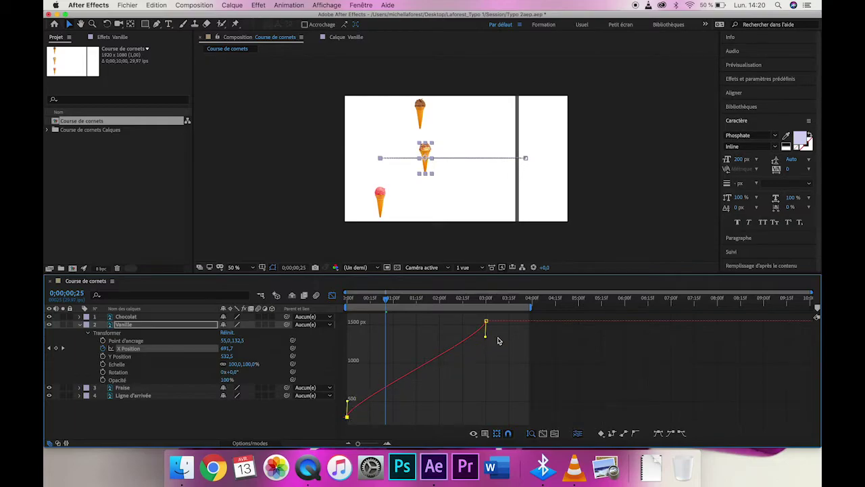
{"action": "mouse_move", "coordinate": [486, 324]}
{"action": "left_click_drag", "start_coordinate": [348, 405], "coordinate": [450, 408]}
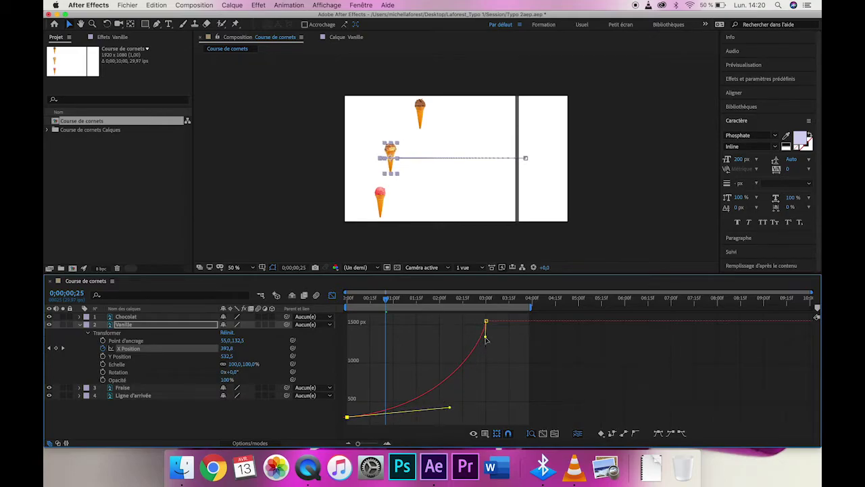
{"action": "left_click_drag", "start_coordinate": [486, 338], "coordinate": [481, 370]}
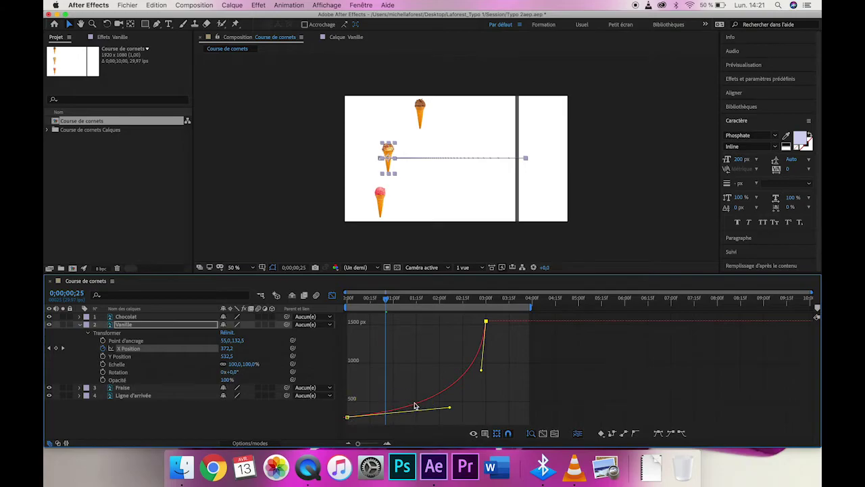
- Close the Graph Editor and preview the vanilla cone's acceleration from 0;00;00;00
{"action": "left_click", "coordinate": [333, 297]}
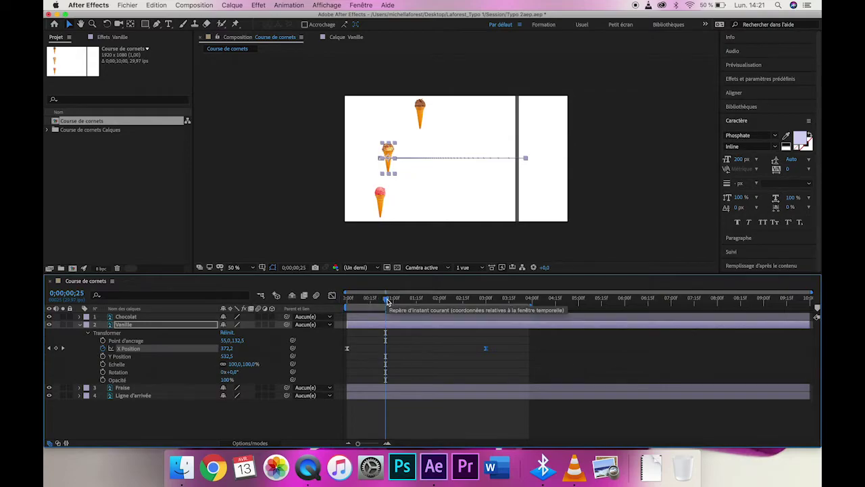
{"action": "left_click_drag", "start_coordinate": [388, 302], "coordinate": [347, 303]}
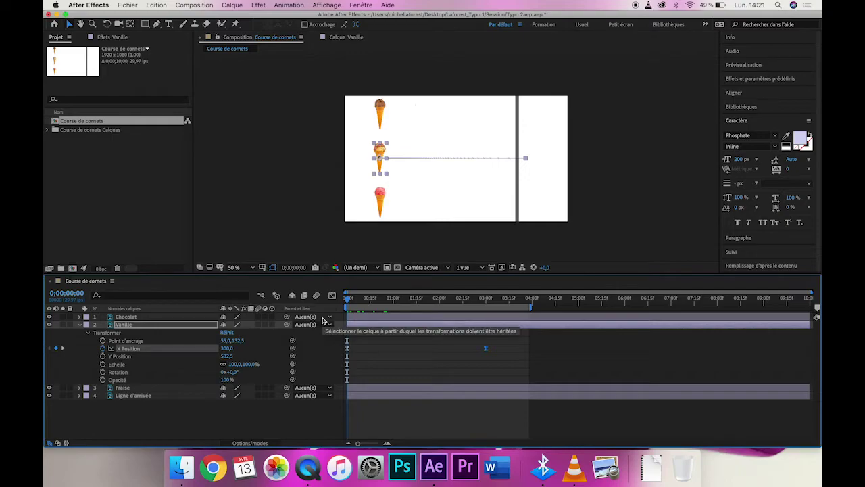
{"action": "key", "text": "space"}
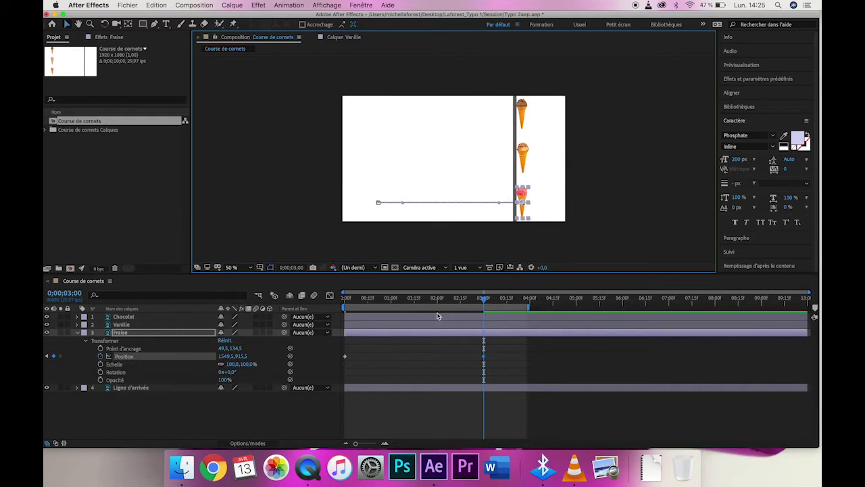
- Preview the race of all three cones from the start of the composition
{"action": "left_click_drag", "start_coordinate": [483, 298], "coordinate": [345, 303]}
{"action": "key", "text": "space"}
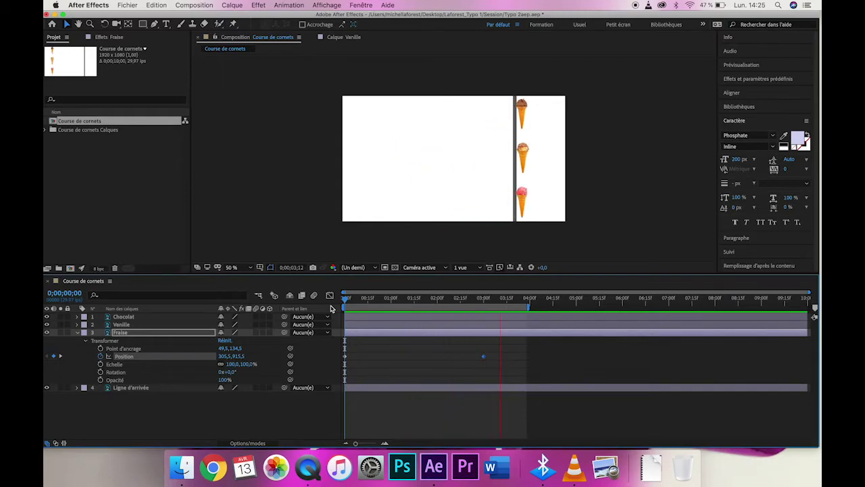
- Stop the preview and separate the Fraise layer's Position into X and Y dimensions
{"action": "key", "text": "space"}
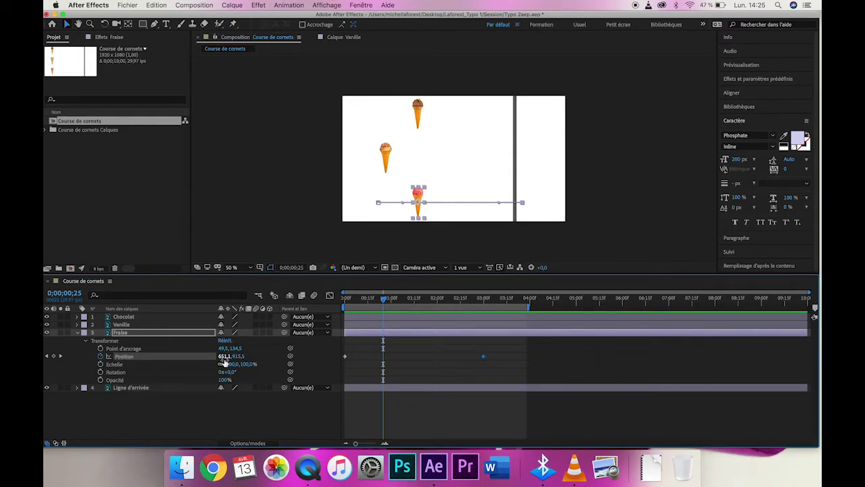
{"action": "right_click", "coordinate": [124, 359]}
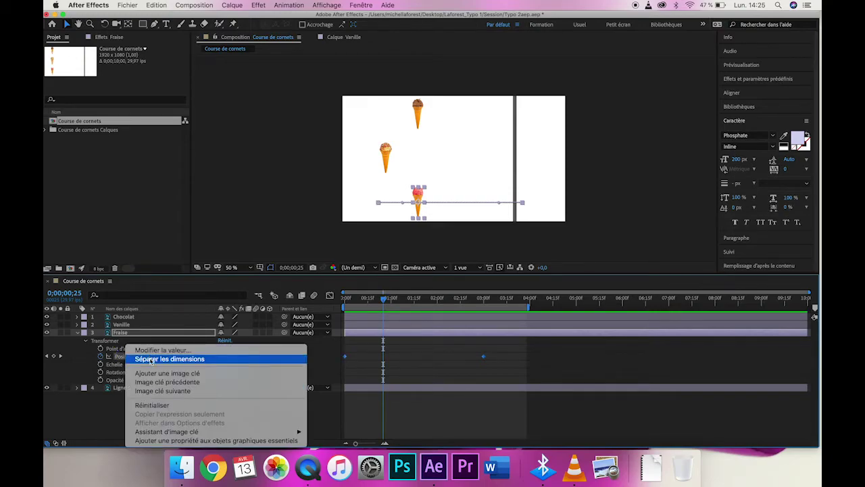
{"action": "left_click", "coordinate": [152, 360]}
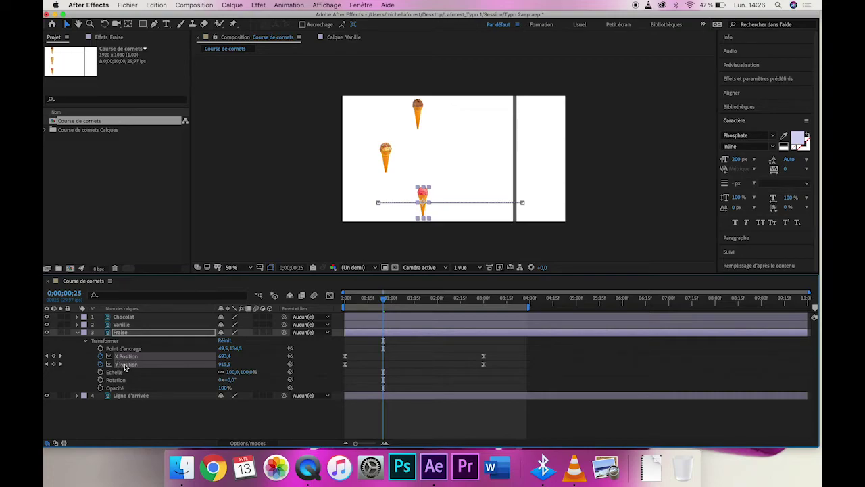
{"action": "left_click", "coordinate": [259, 358]}
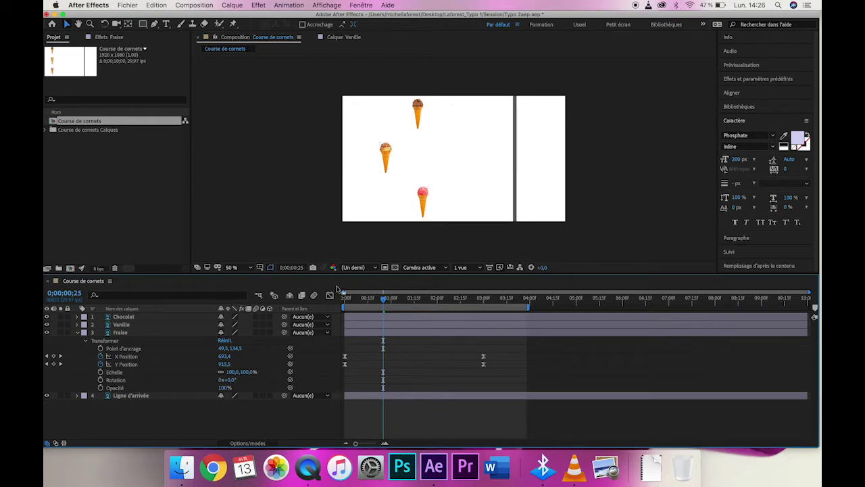
- In the Graph Editor, extend both keyframe handles of Fraise's X Position curve horizontally for a slow start, fast middle and slow finish
{"action": "left_click", "coordinate": [126, 358]}
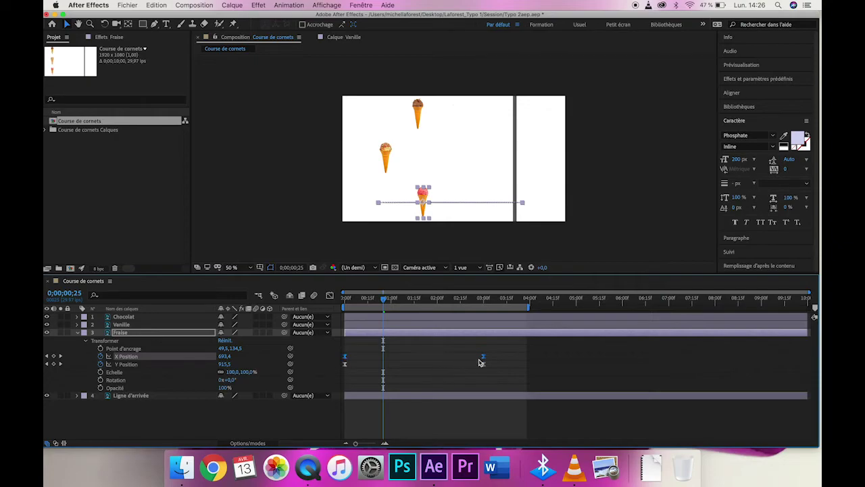
{"action": "left_click", "coordinate": [330, 297]}
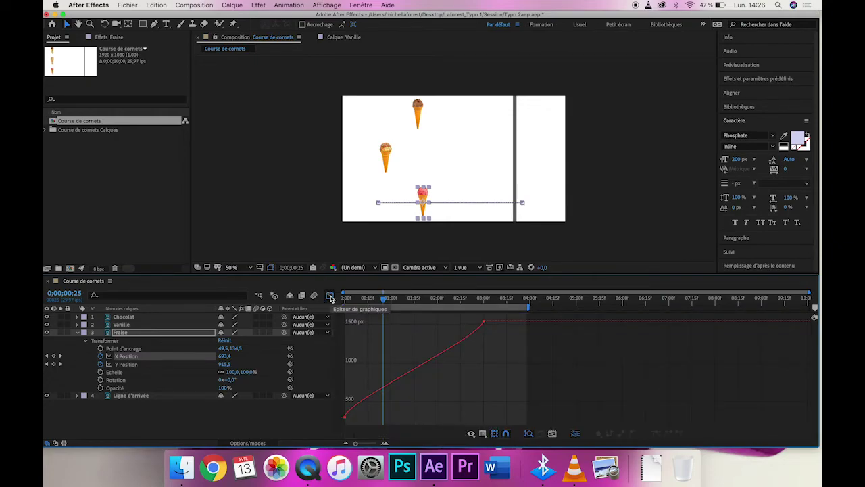
{"action": "left_click", "coordinate": [344, 416]}
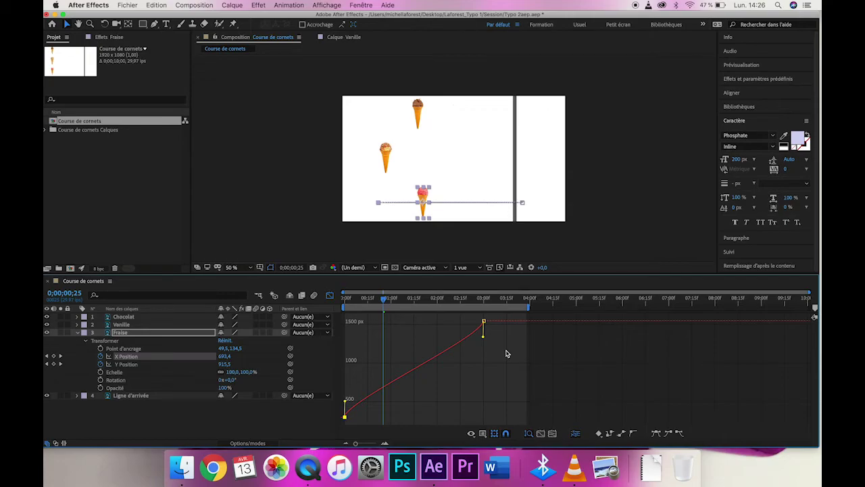
{"action": "mouse_move", "coordinate": [345, 417]}
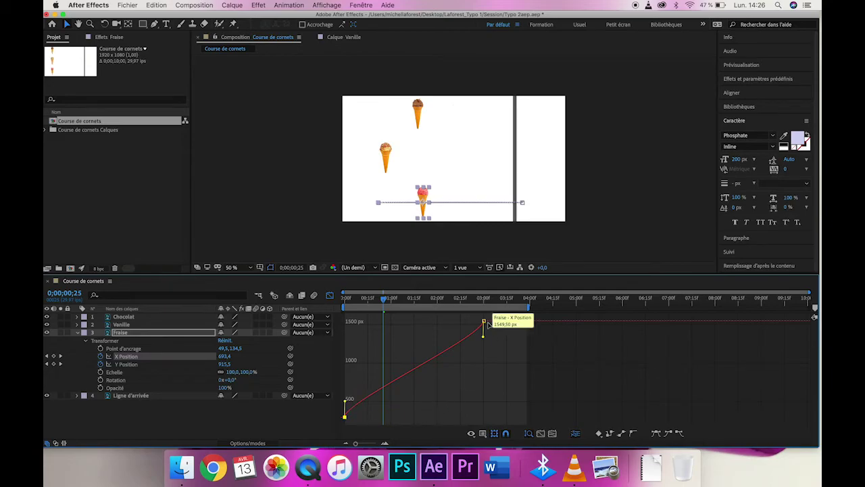
{"action": "left_click_drag", "start_coordinate": [484, 336], "coordinate": [371, 328]}
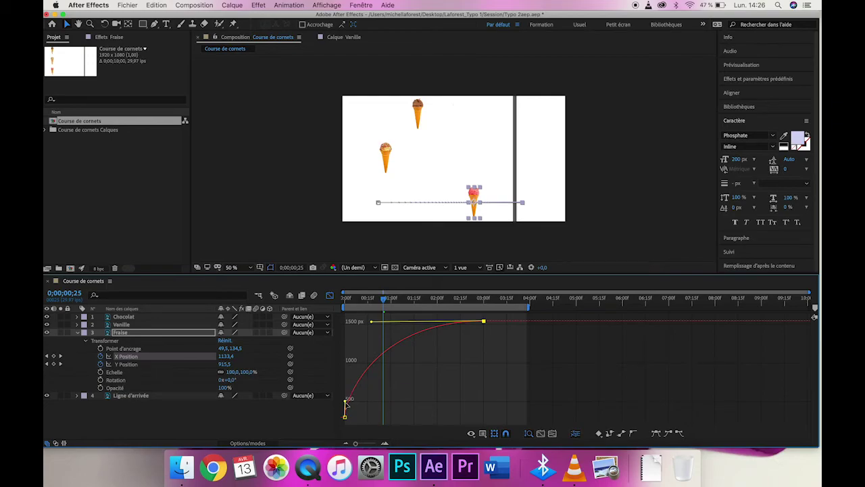
{"action": "left_click_drag", "start_coordinate": [345, 404], "coordinate": [480, 417]}
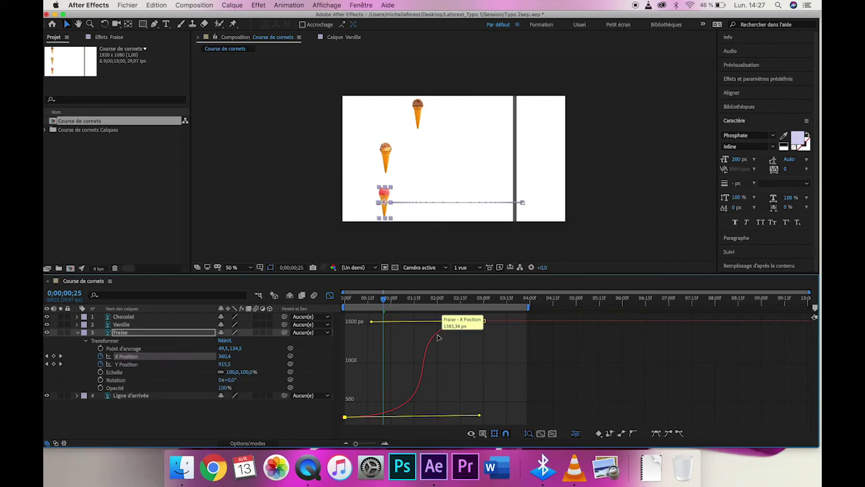
- Close the Graph Editor and preview the three-cone race from 0;00;00;00
{"action": "left_click", "coordinate": [330, 298]}
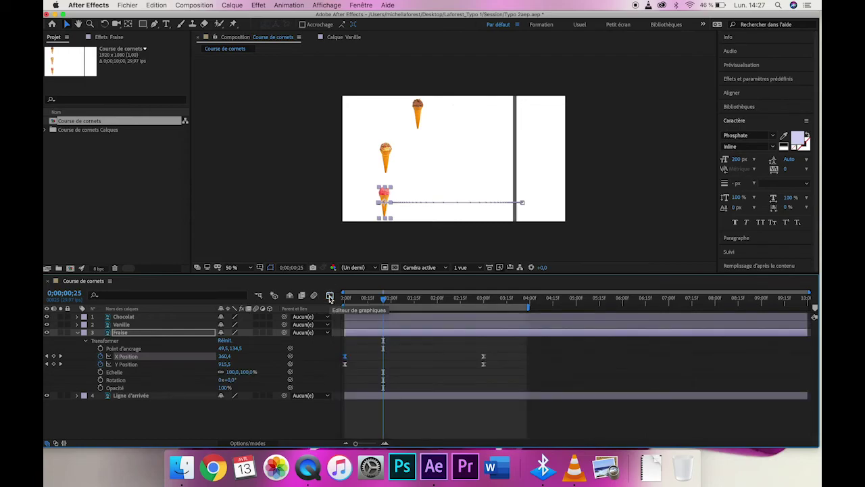
{"action": "left_click_drag", "start_coordinate": [383, 302], "coordinate": [345, 300]}
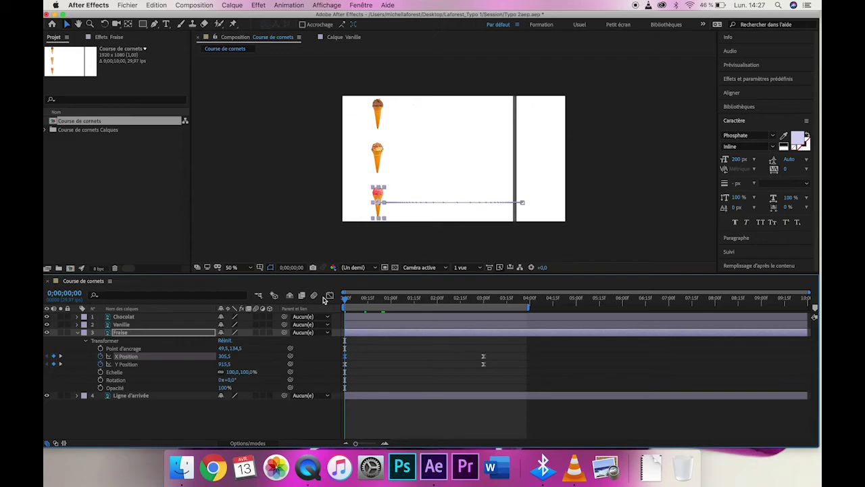
{"action": "key", "text": "space"}
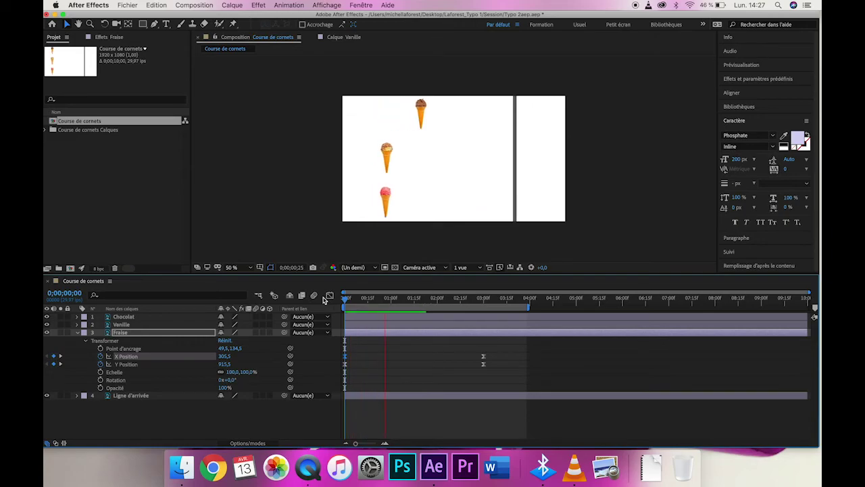